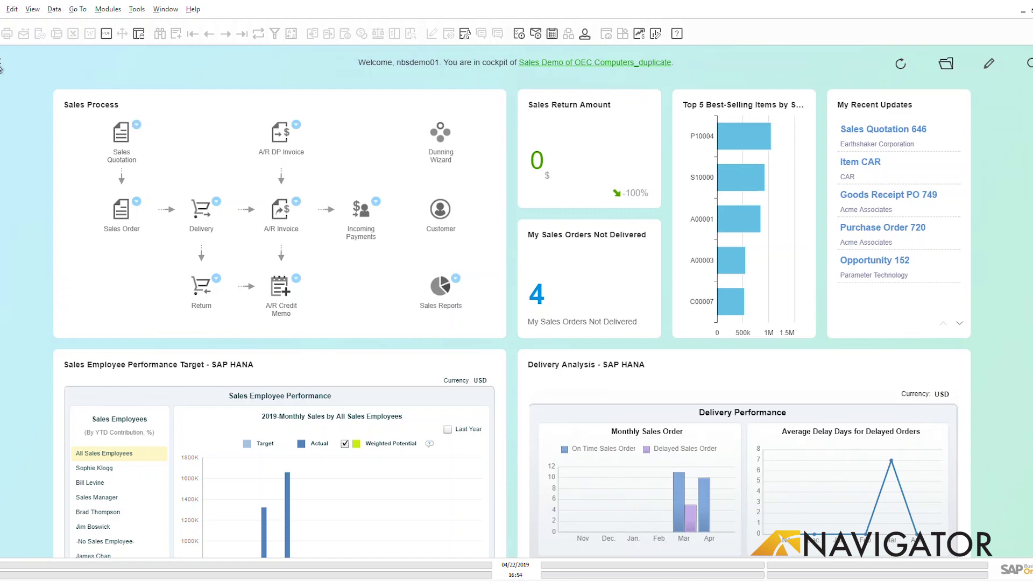
Reveal the Modules side menu next to the cockpit dashboard.
mouse_move(2, 69)
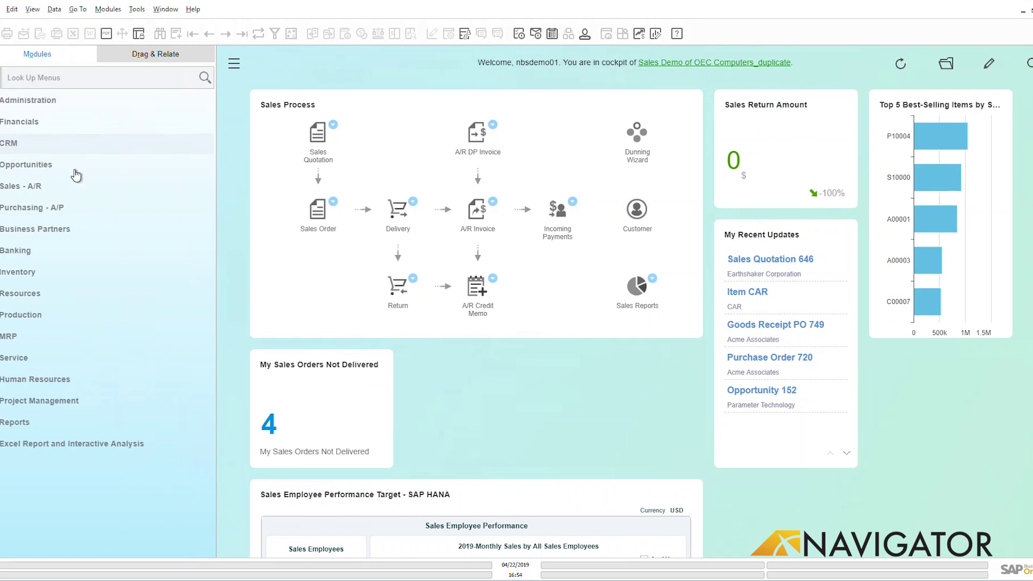
Expand CRM to show Sales Quotation, Sales Order and its other documents.
click(35, 143)
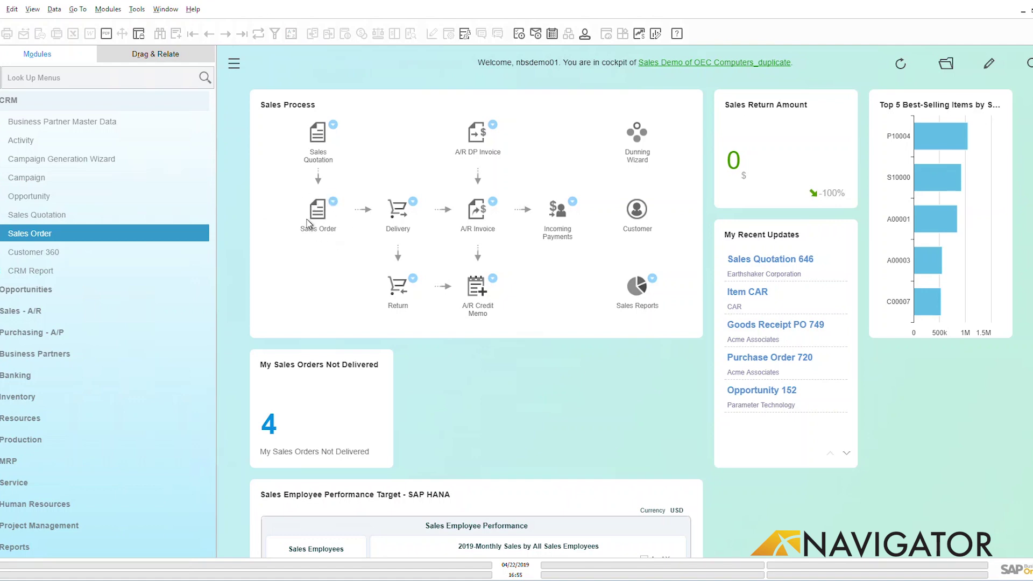
Open a blank sales order 691 from CRM and move its window right.
click(38, 234)
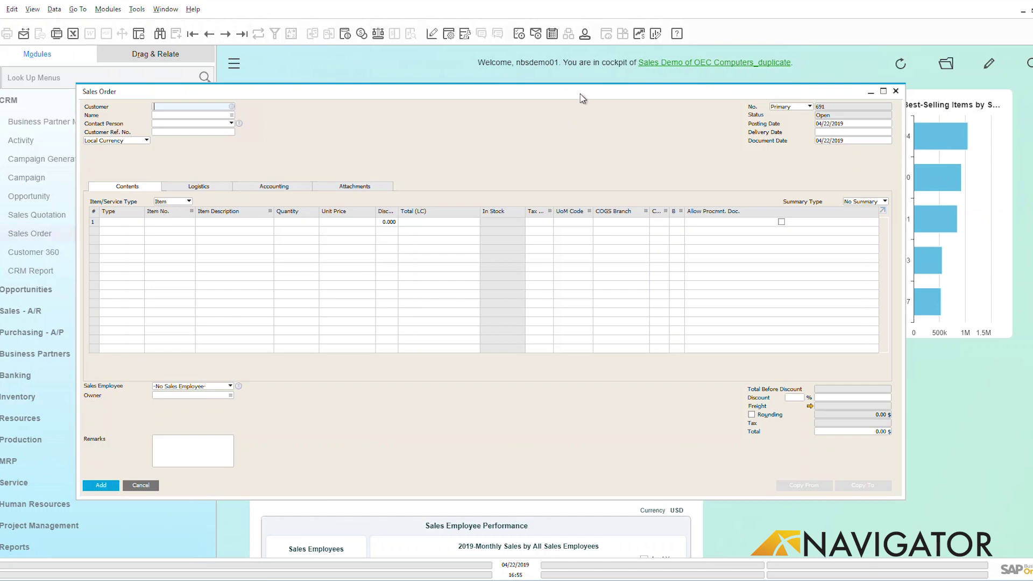
drag(581, 93, 650, 100)
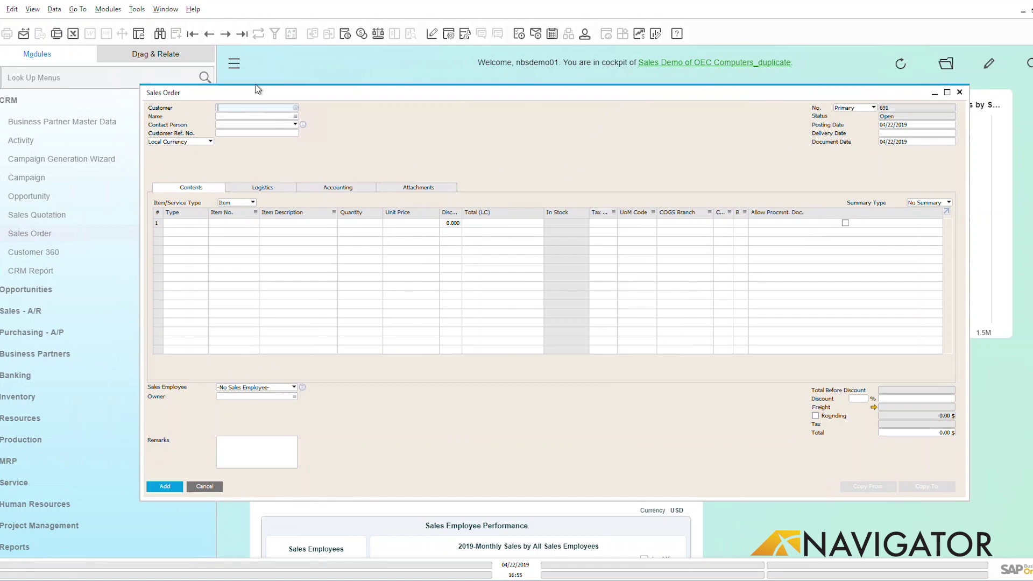
Load the most recent saved sales order, 690 for Mashina Corporation.
click(241, 34)
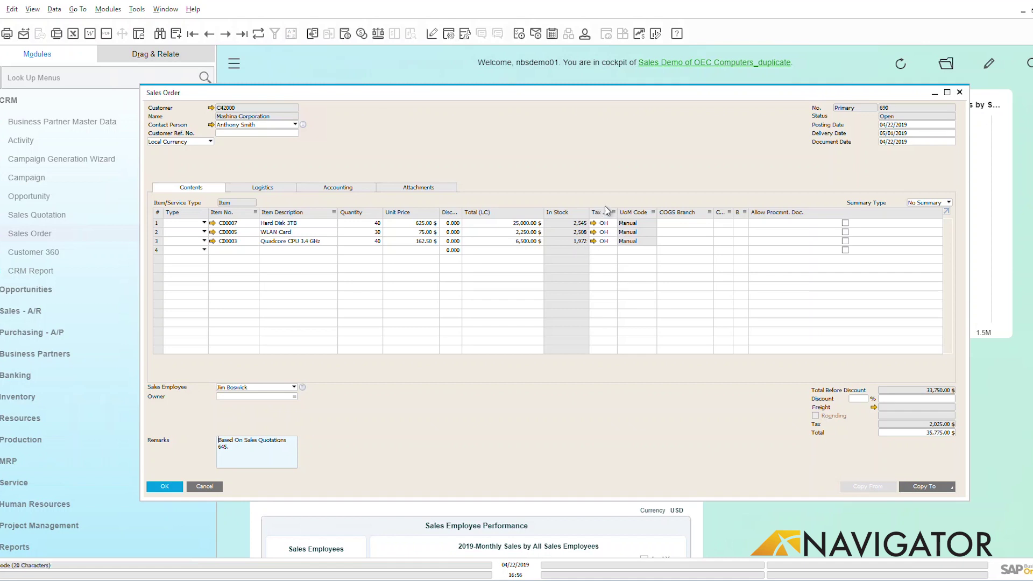
click(266, 188)
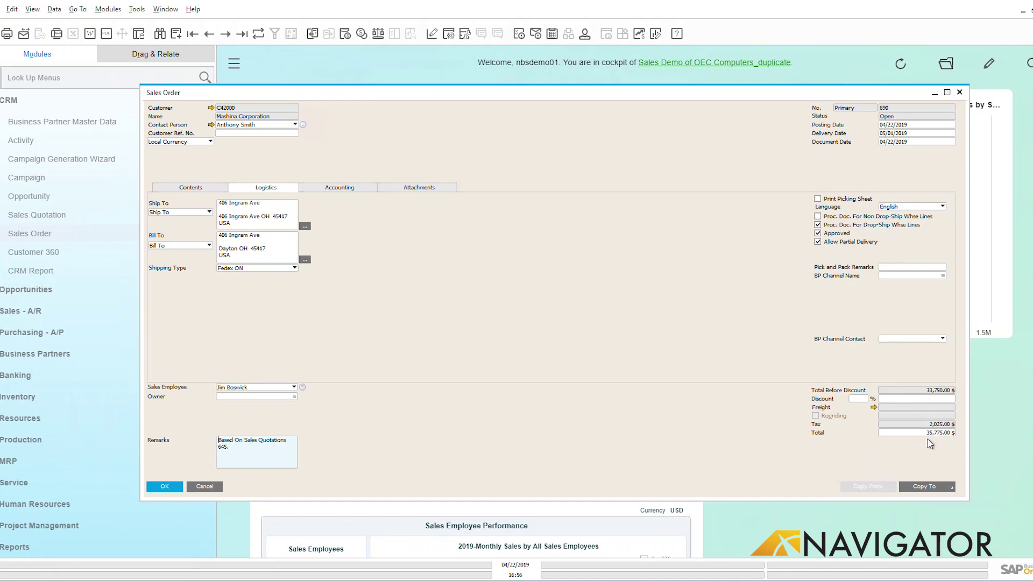
click(330, 191)
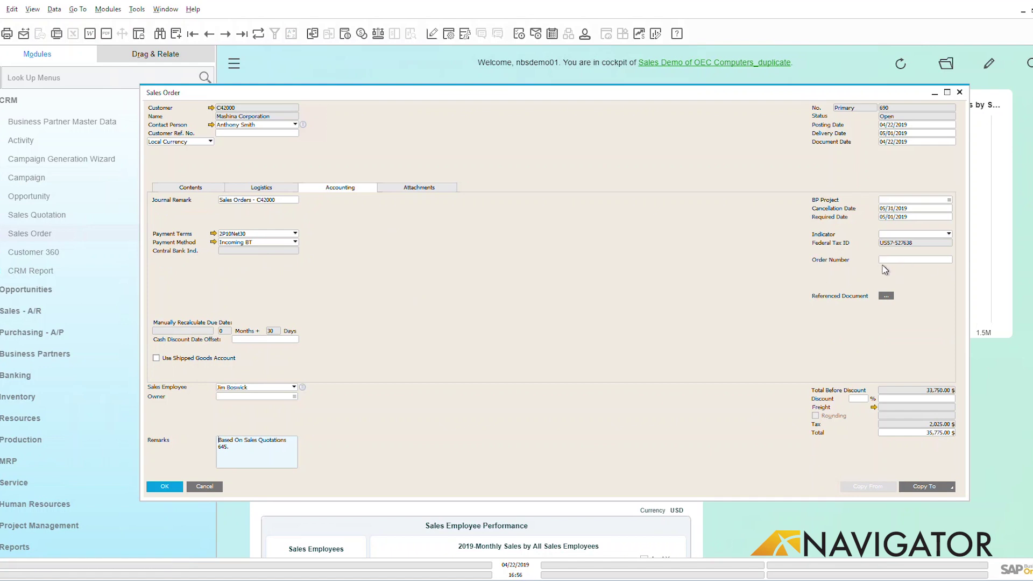
click(413, 189)
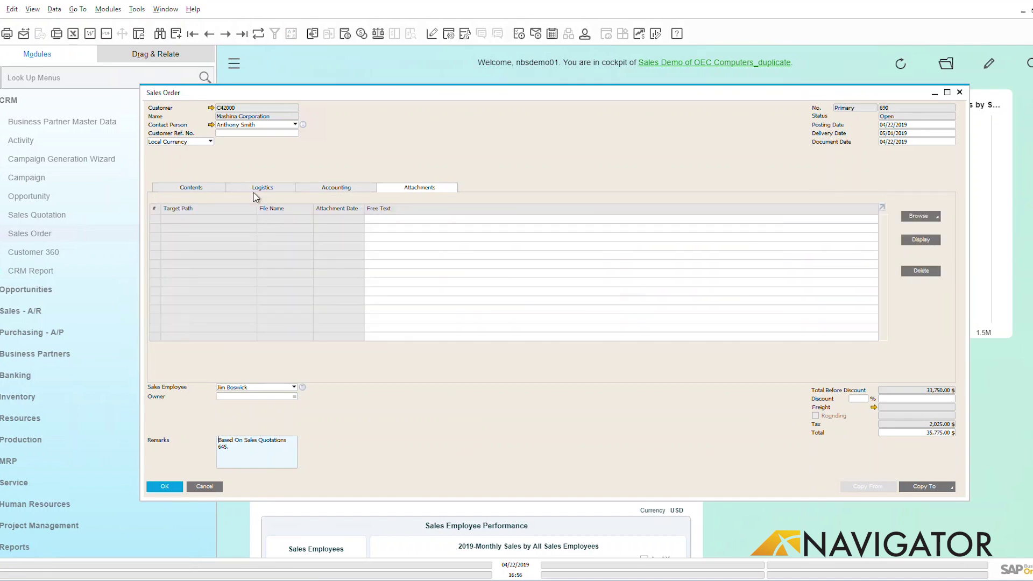
click(195, 190)
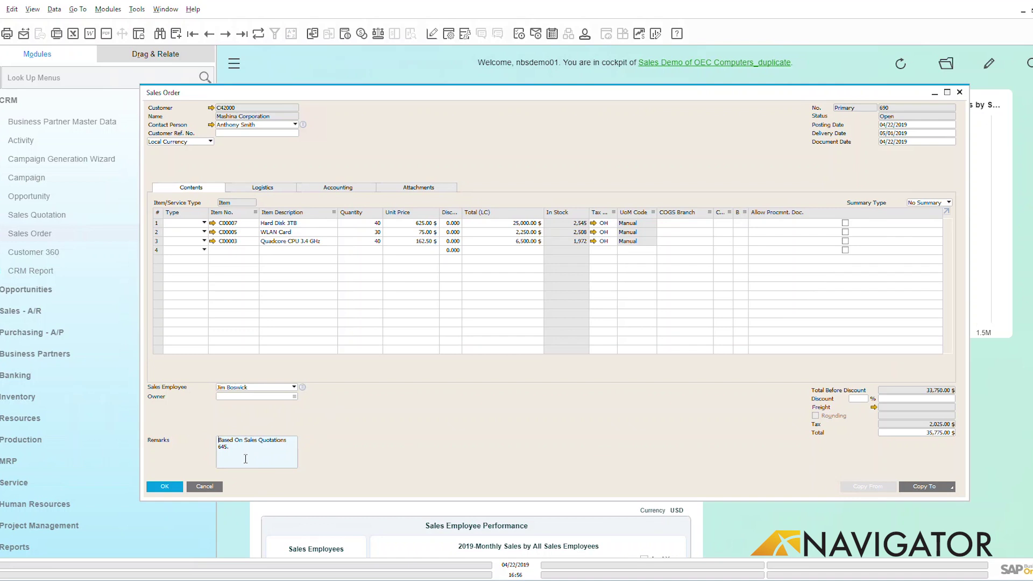
Close order 690, load sales quotation 646 and copy it into a new sales order.
click(960, 92)
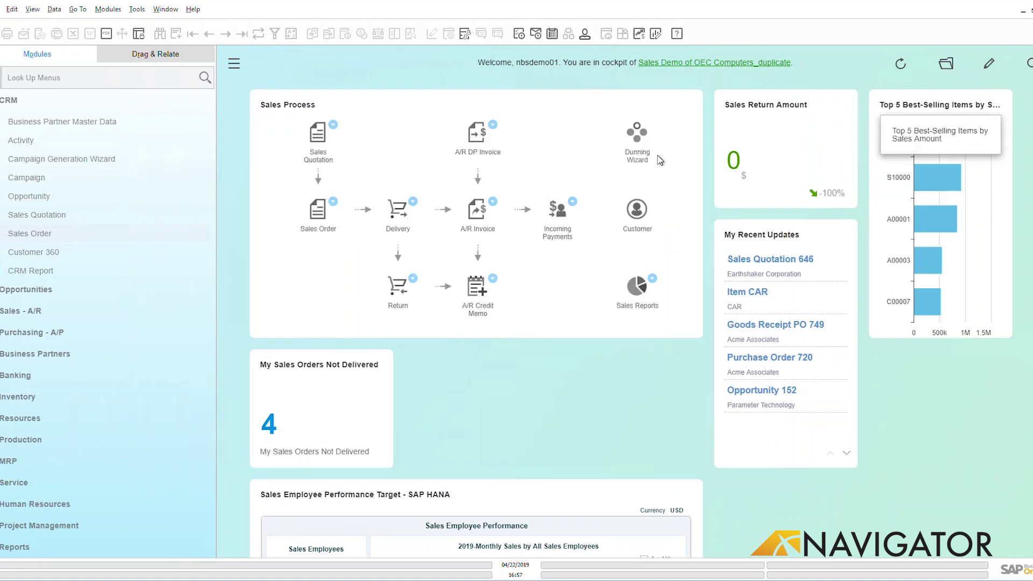
click(320, 141)
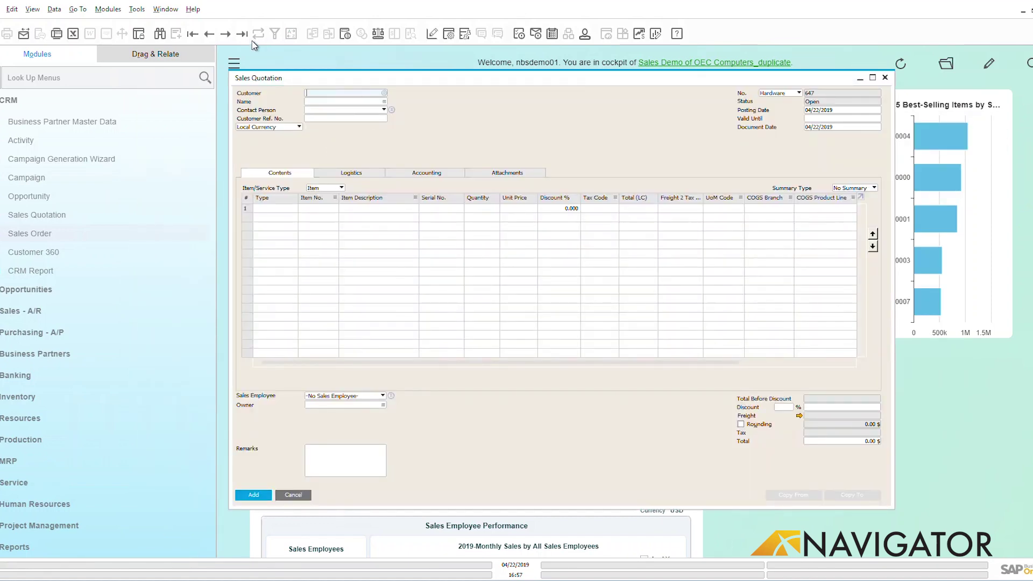
click(241, 33)
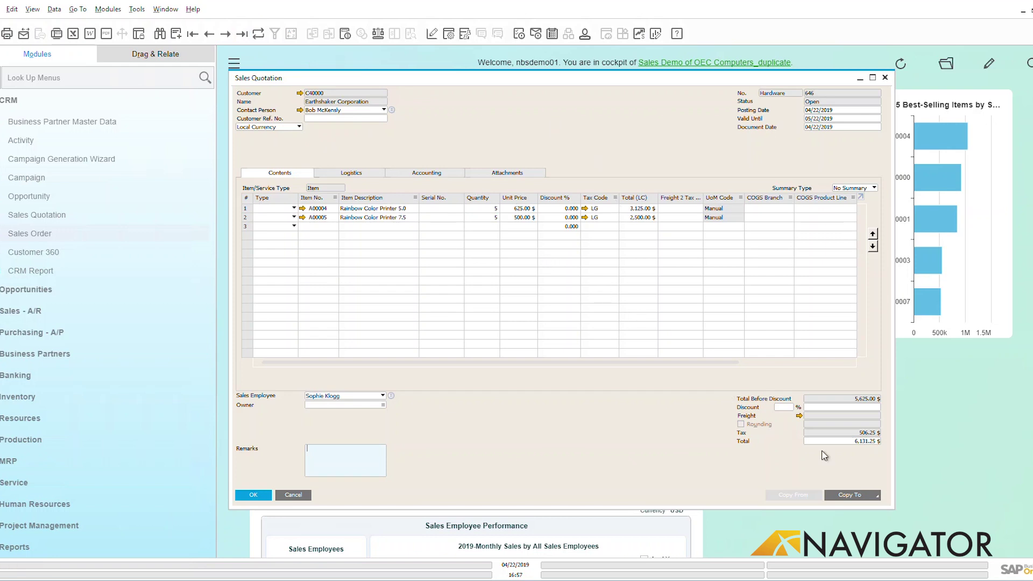
click(861, 496)
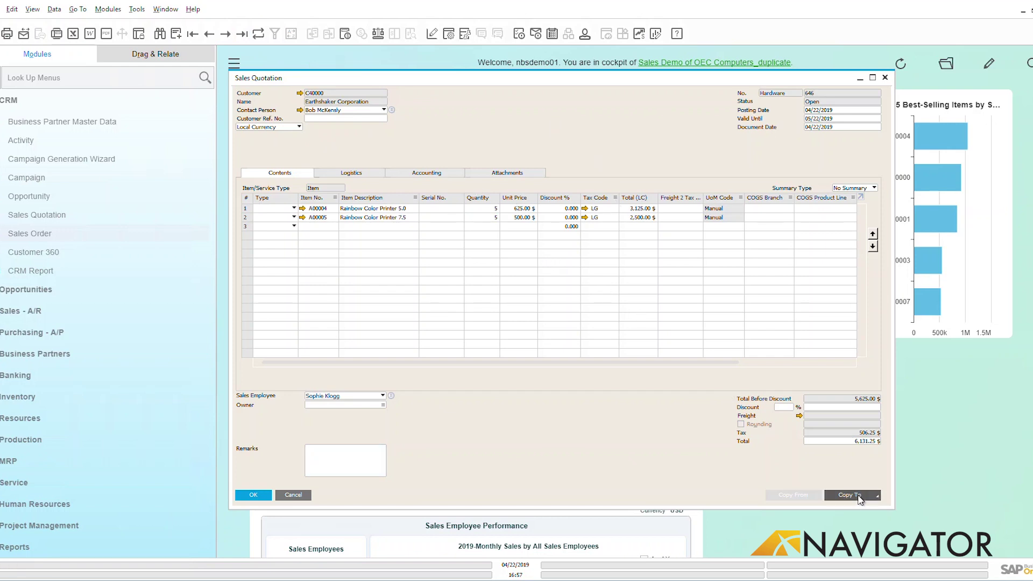
click(854, 507)
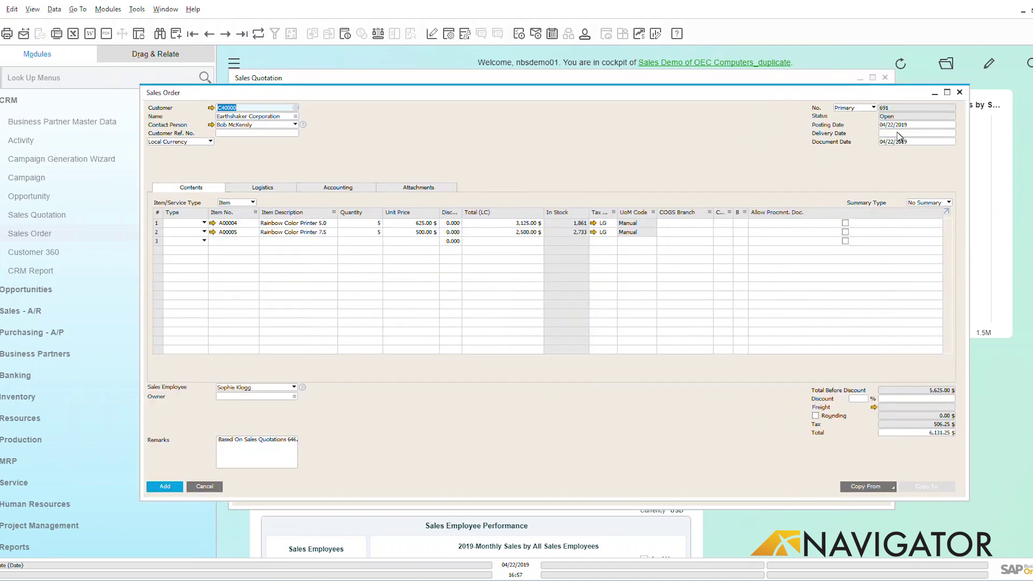
Enter delivery date 05/05/2019 and apply it to the existing item rows.
click(919, 132)
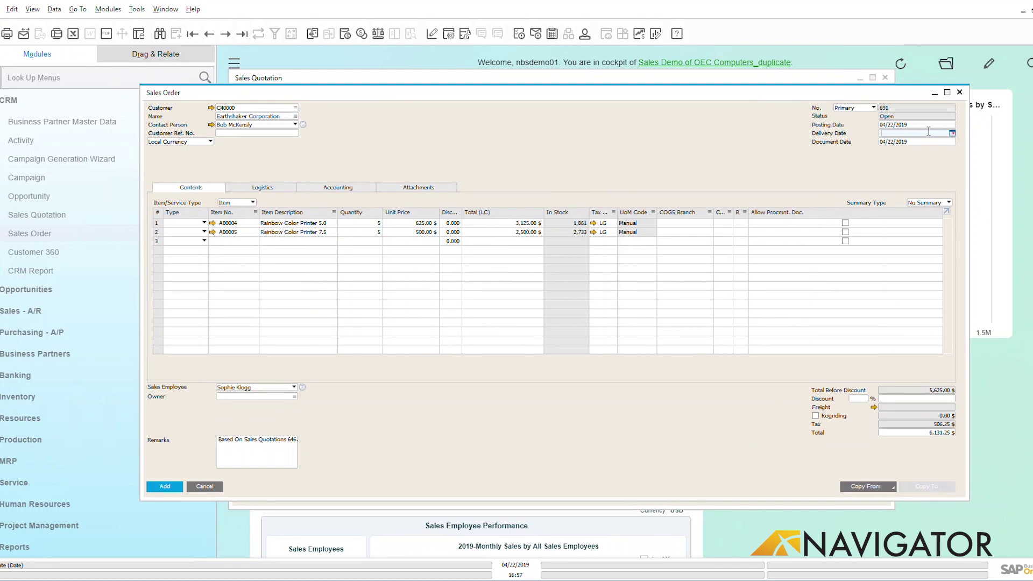
text(5/05/2019)
key(Tab)
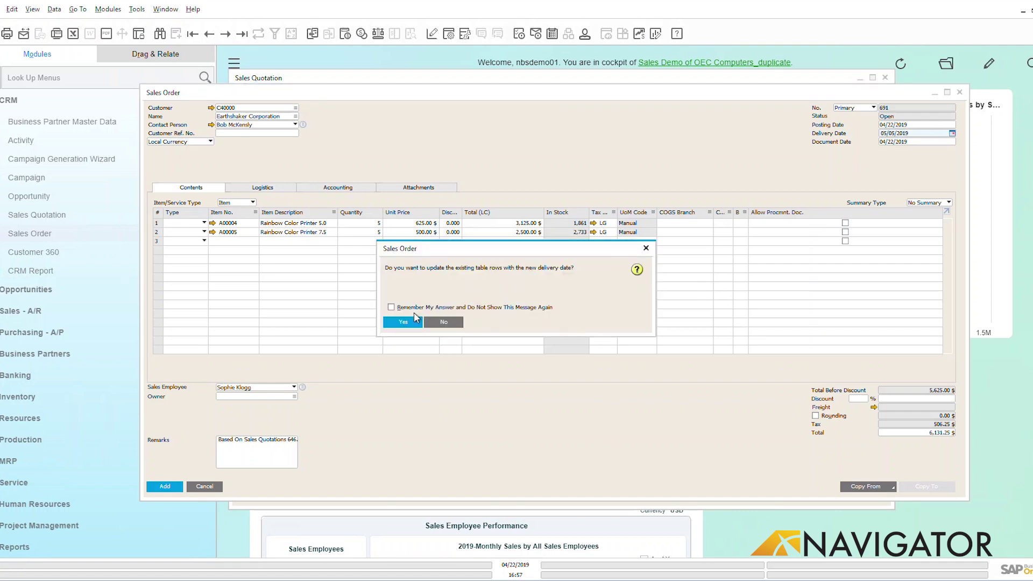
click(404, 322)
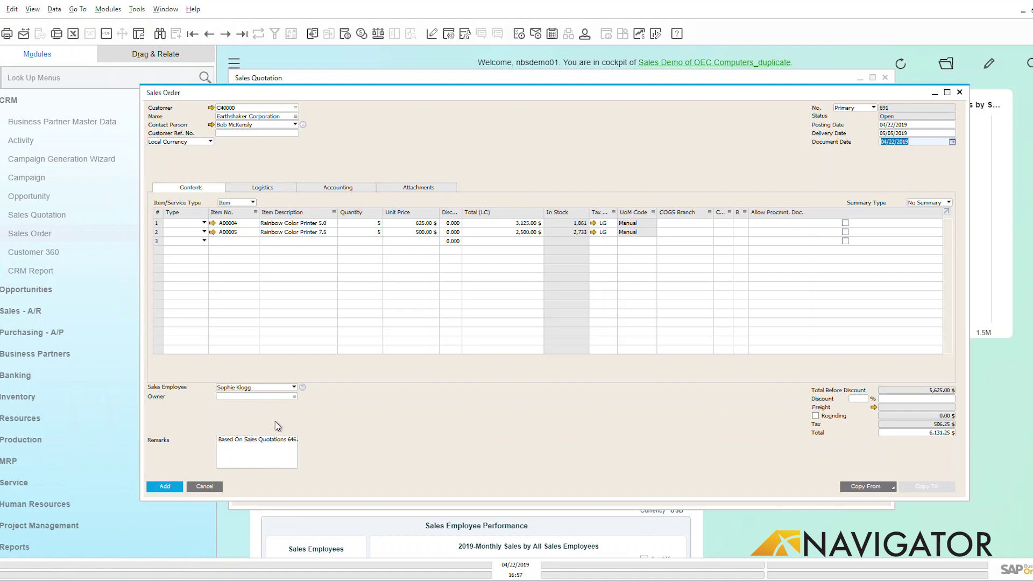
click(166, 487)
Add sales order 691, bringing up the credit- and commitment-limit deviation alerts.
click(165, 487)
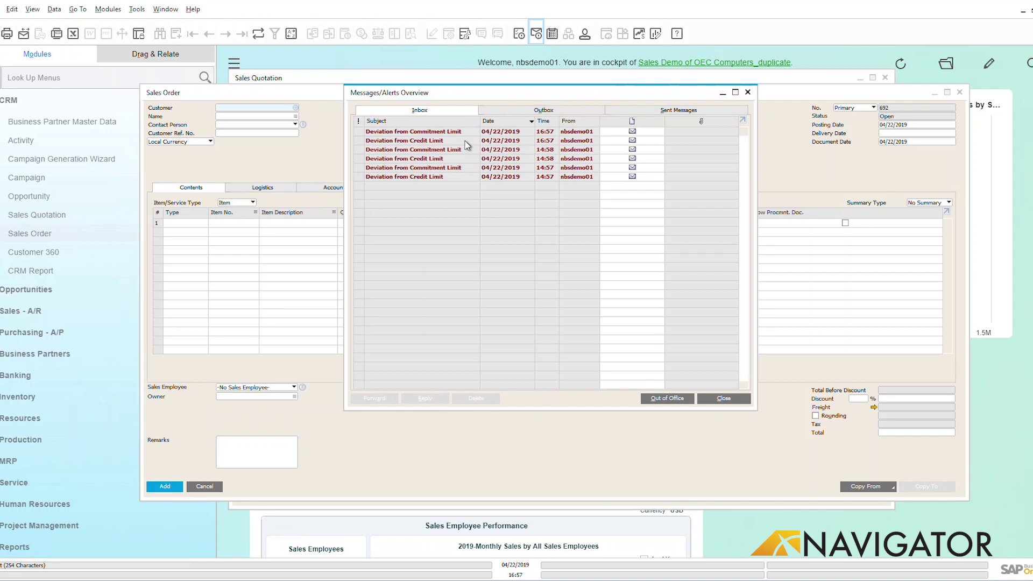
Reload order 691 and check its relationship map link to quotation 646.
click(750, 93)
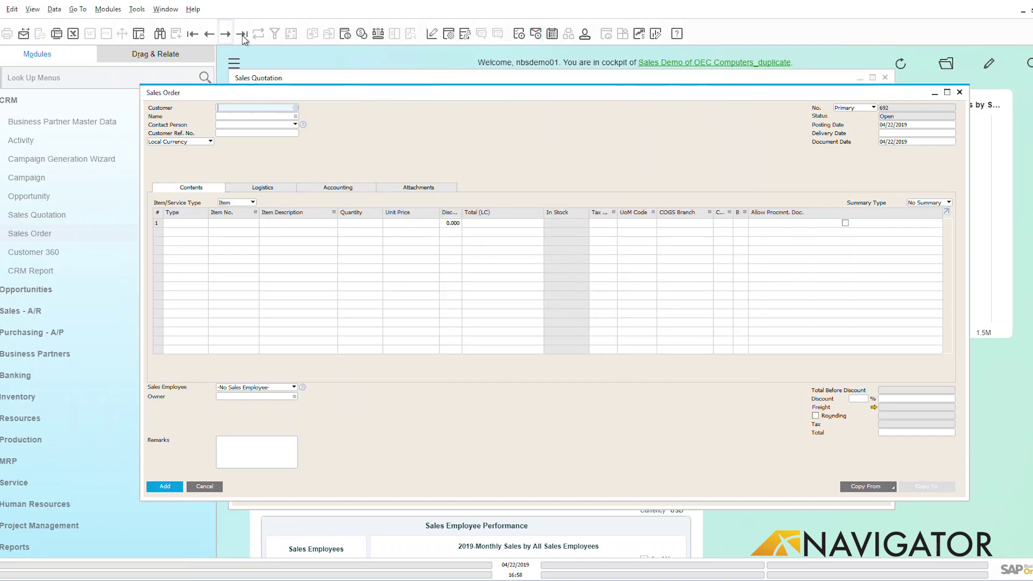
click(242, 35)
right_click(557, 136)
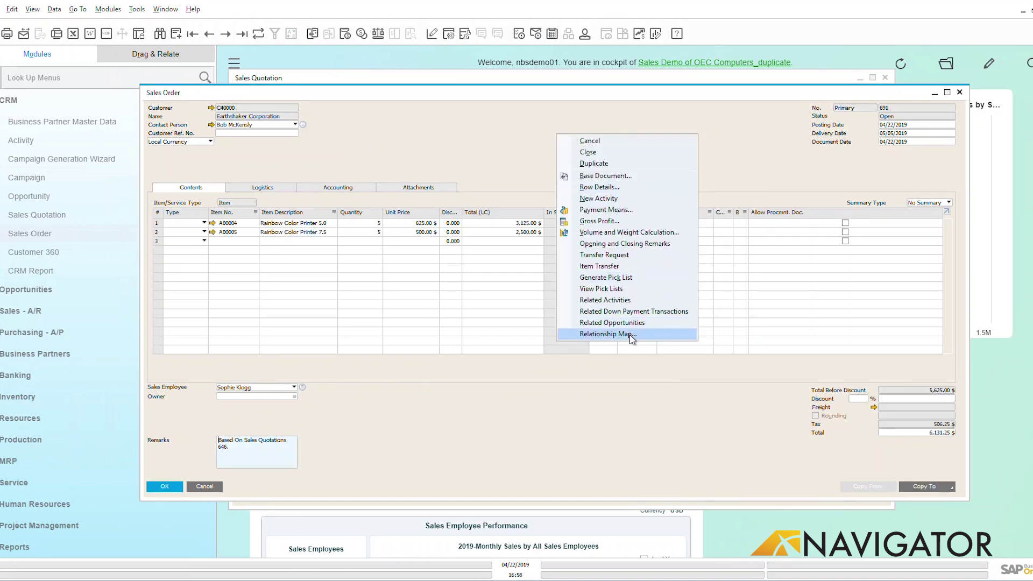
click(608, 334)
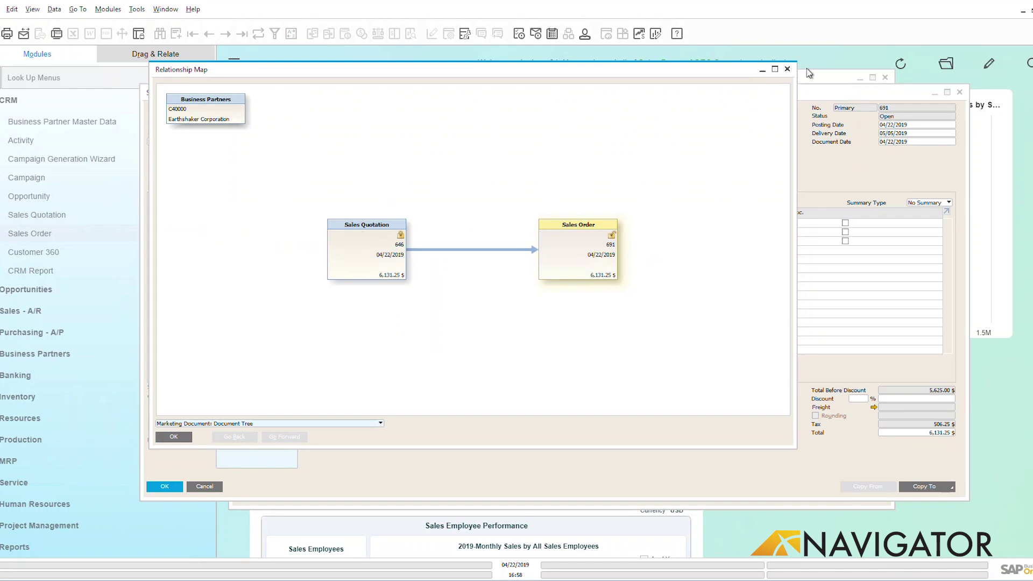
click(788, 69)
Close order 691 and quotation 646, then start order 692 for Parameter Technology.
click(959, 92)
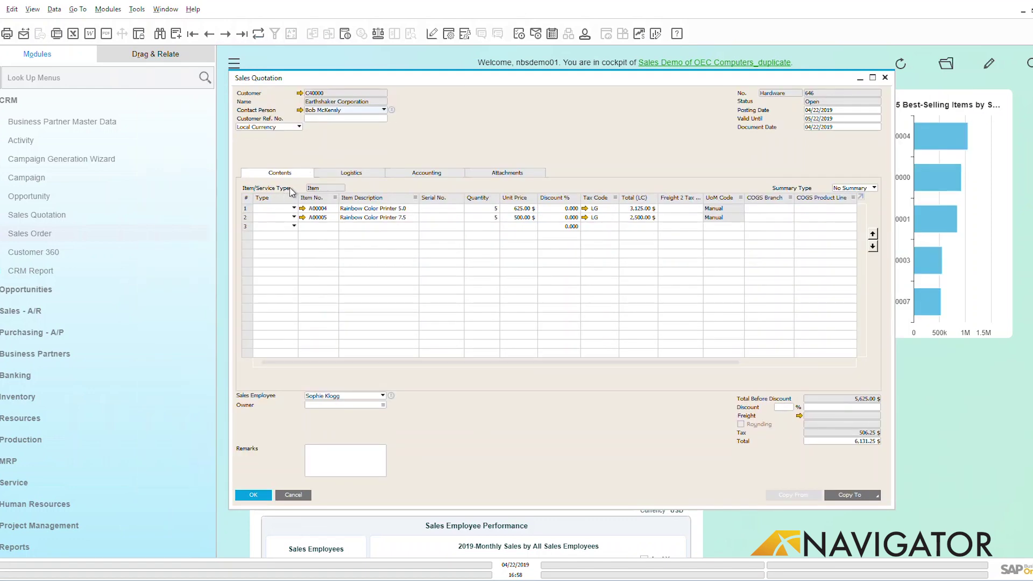
click(885, 77)
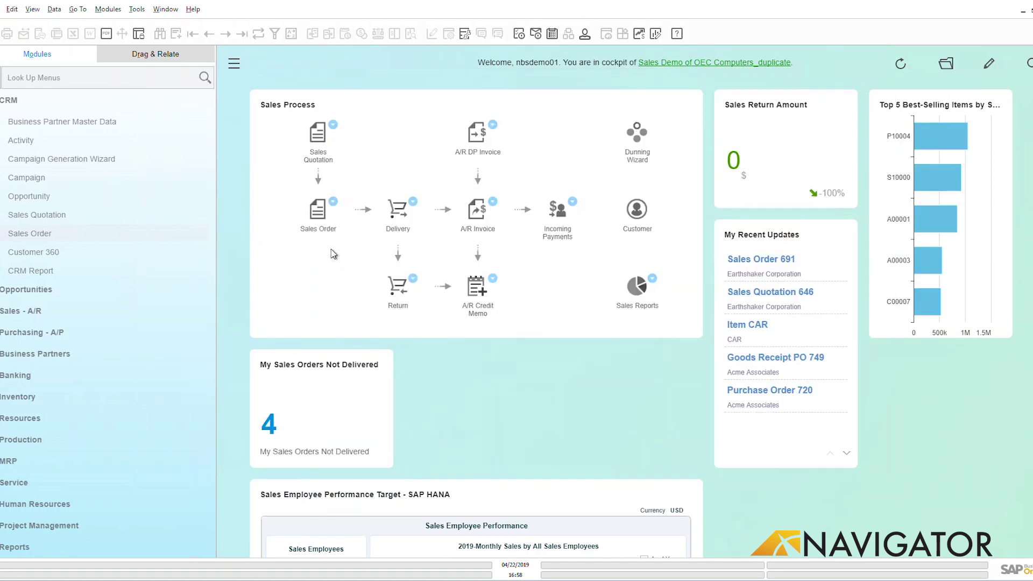
click(318, 215)
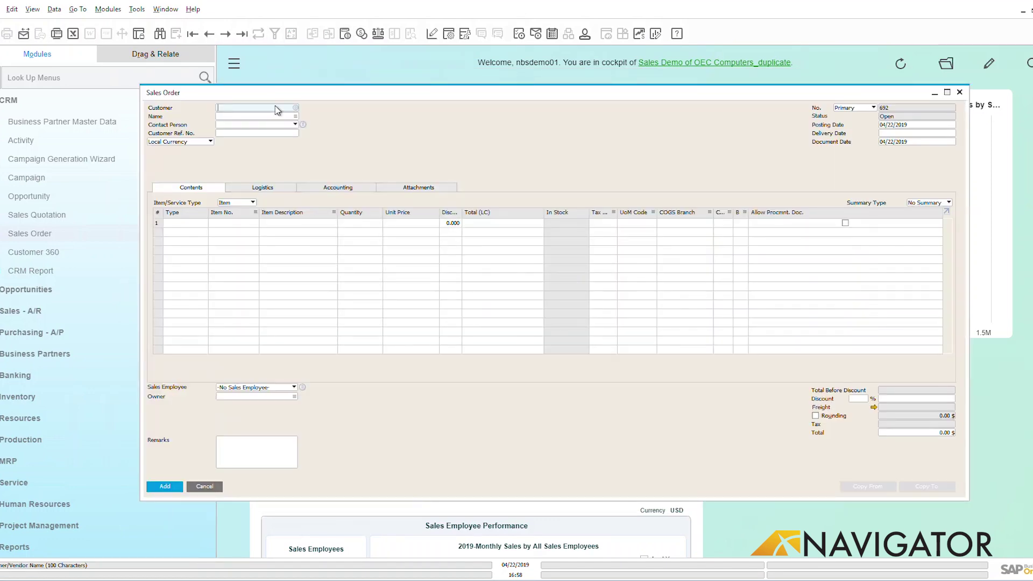
key(Tab)
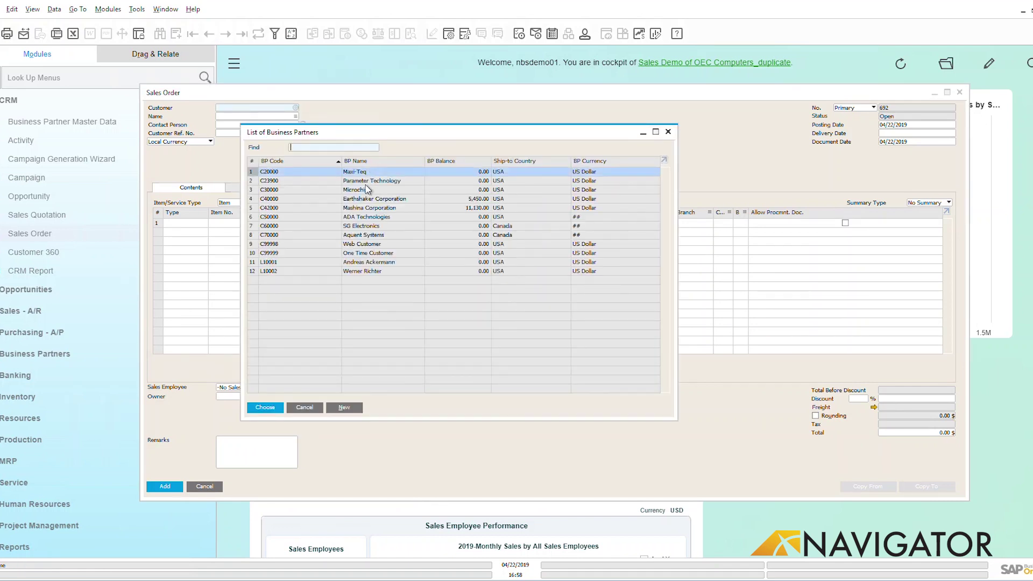
click(366, 183)
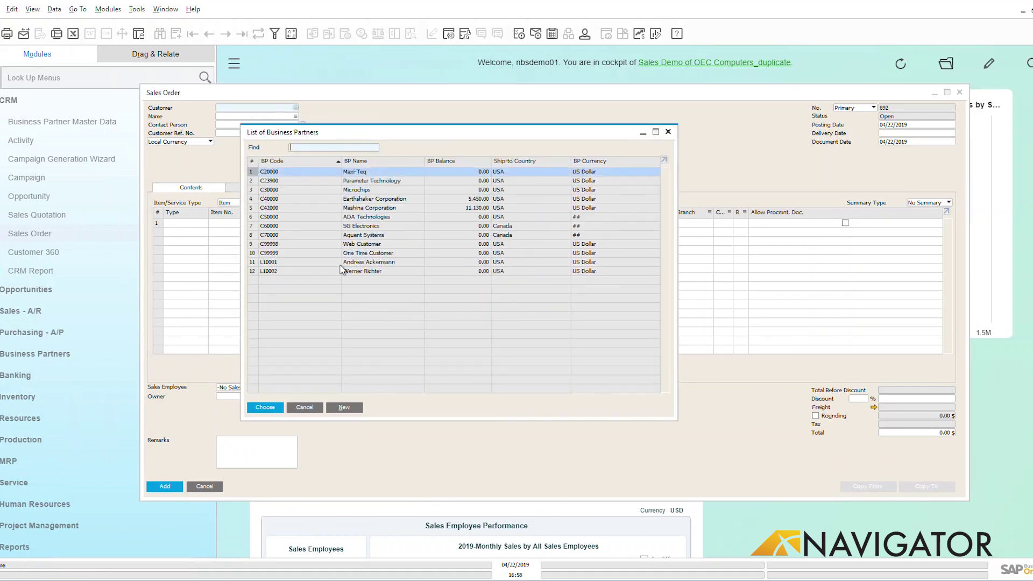
click(272, 410)
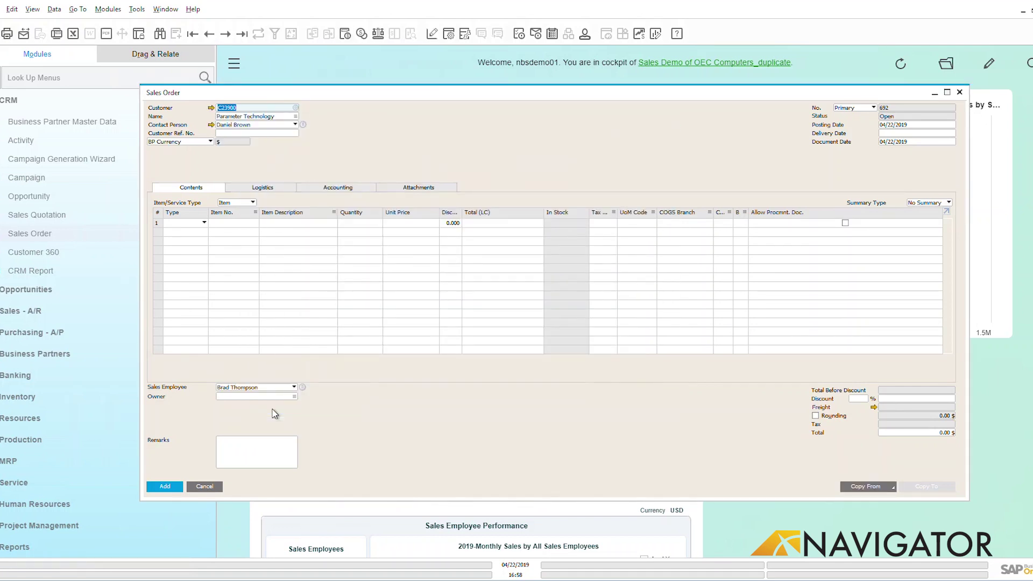